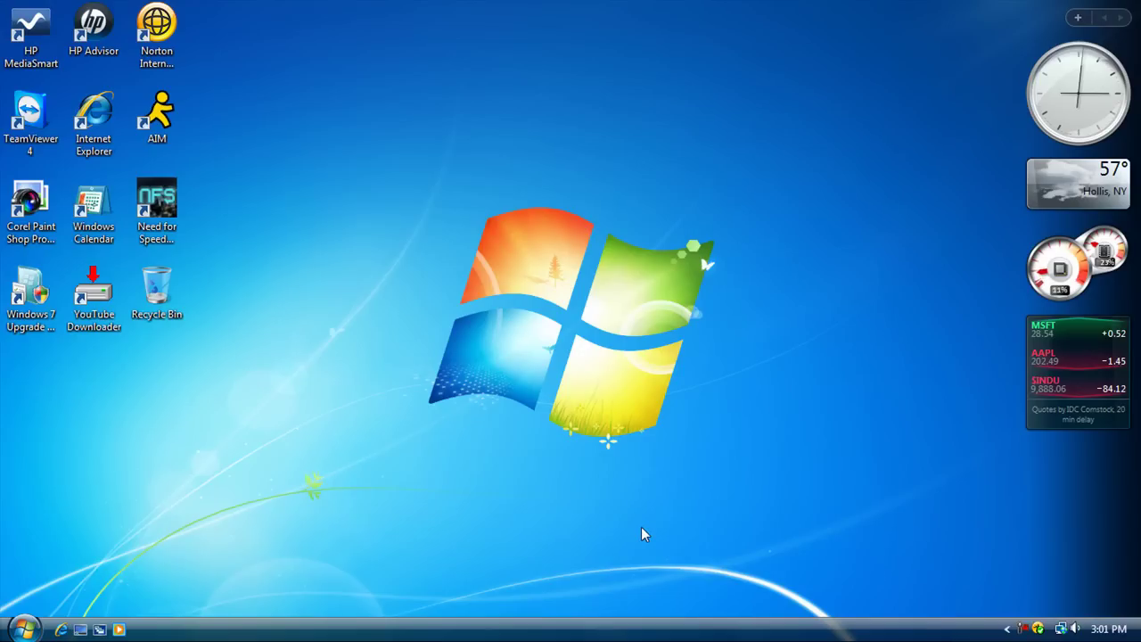
# Open the Backup migration store on the Backup (E:) drive
pyautogui.click(22, 629)
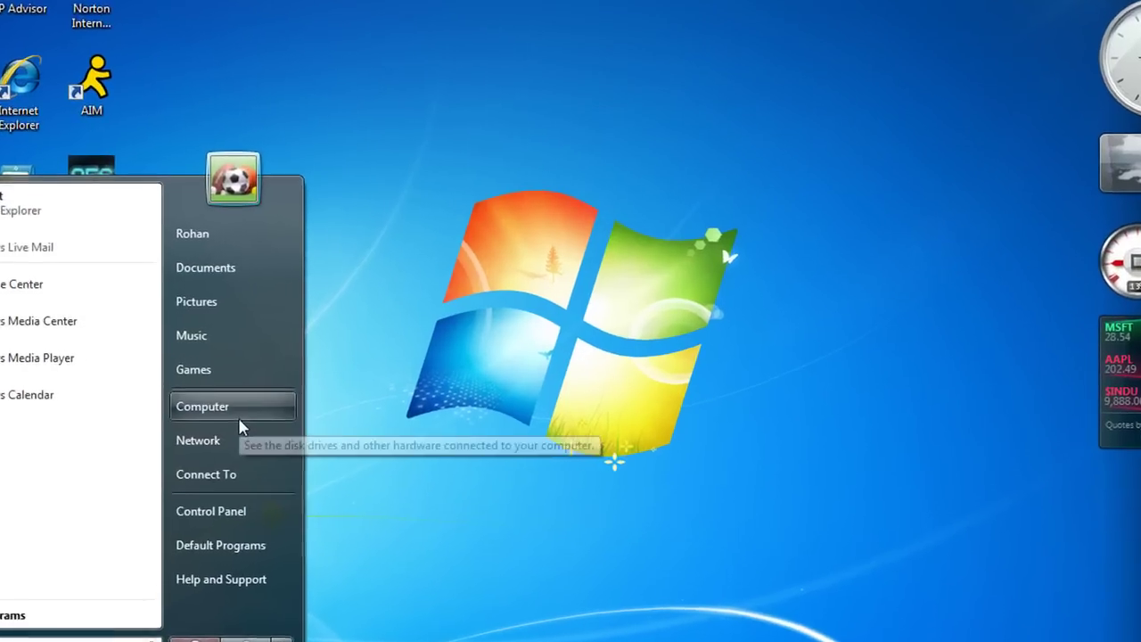
pyautogui.click(267, 397)
pyautogui.doubleClick(428, 230)
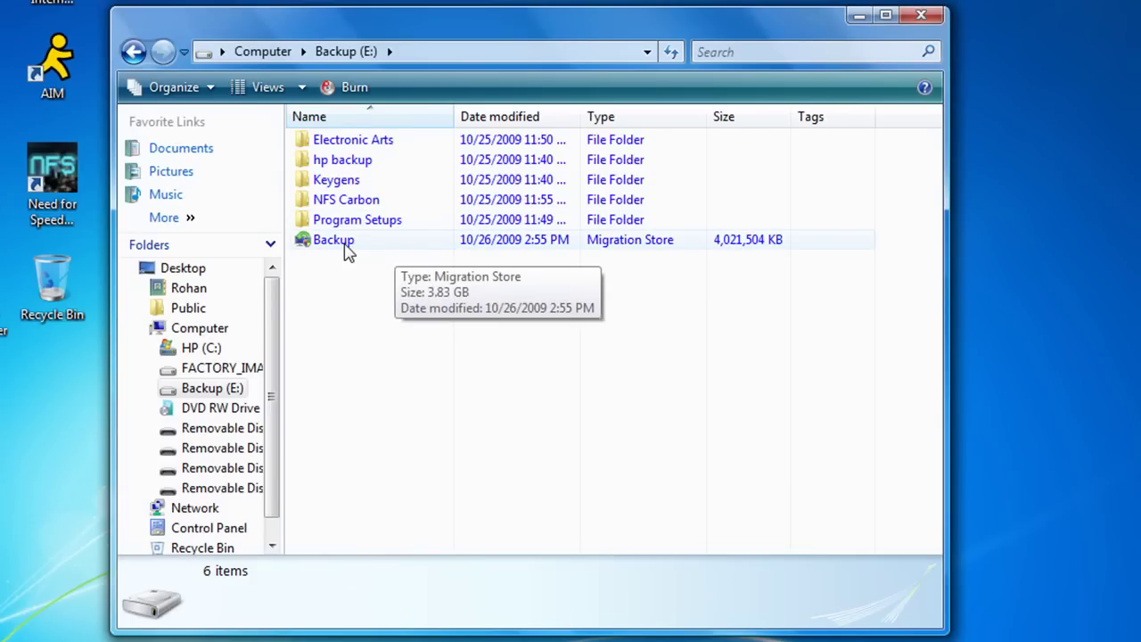
pyautogui.click(376, 252)
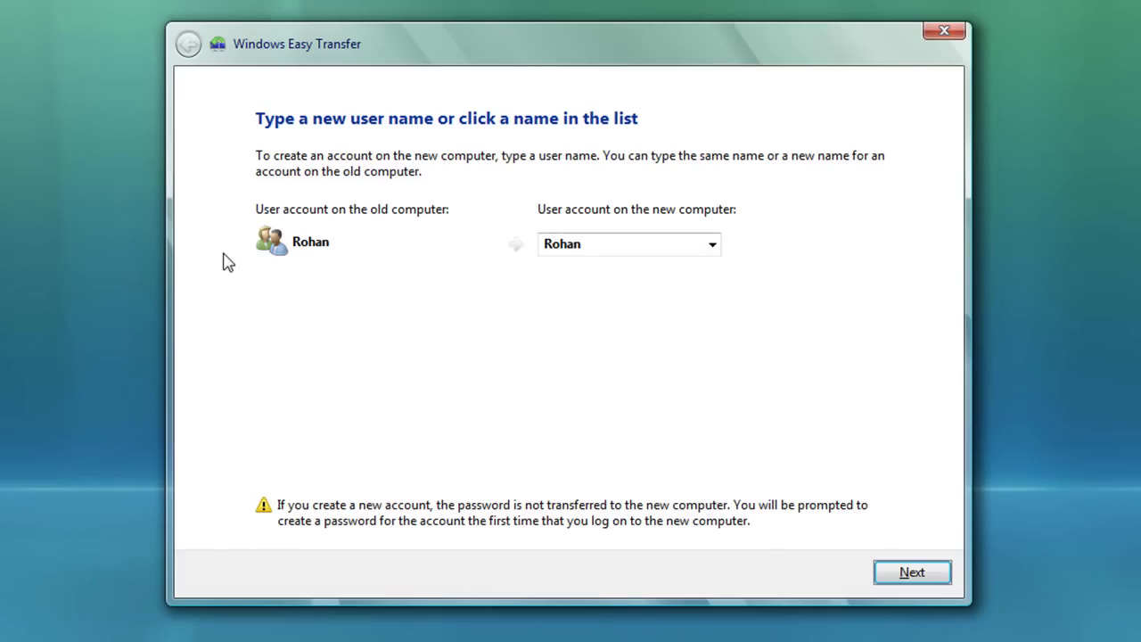
# Check the account choices for the new computer, then close the transfer and the Backup (E:) window without importing anything
pyautogui.click(711, 245)
pyautogui.click(710, 245)
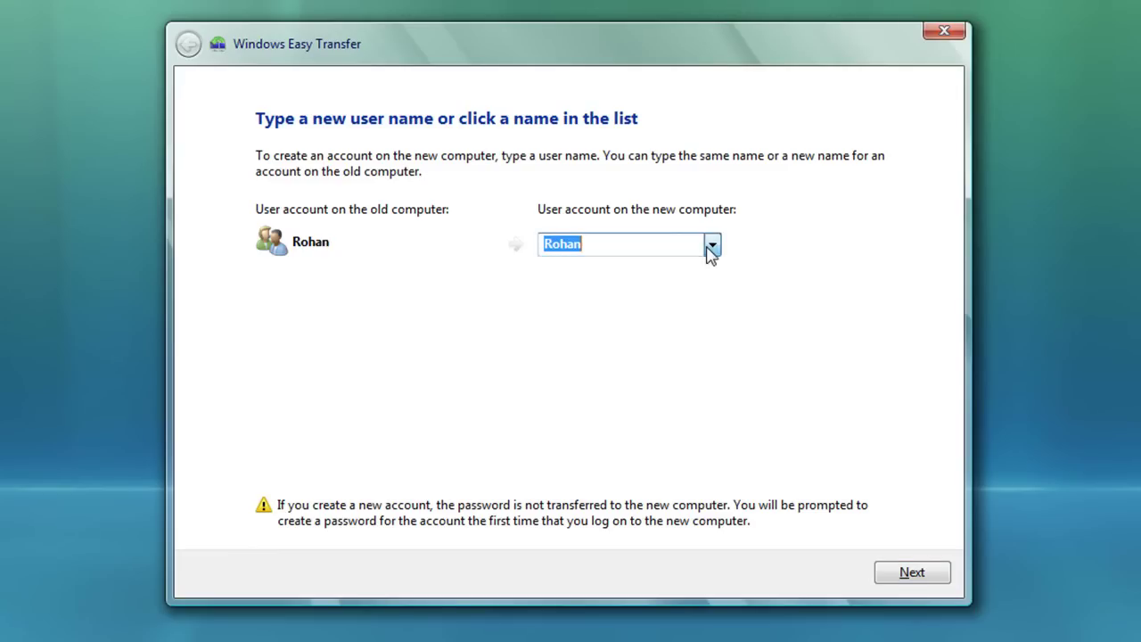
pyautogui.click(929, 45)
pyautogui.click(711, 392)
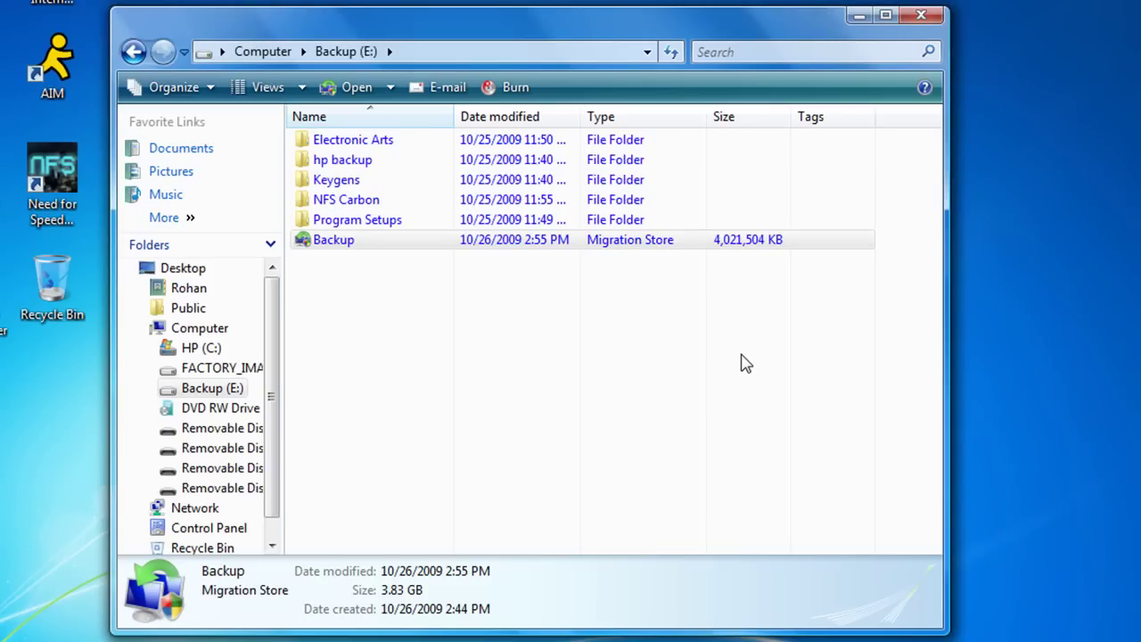
pyautogui.click(746, 364)
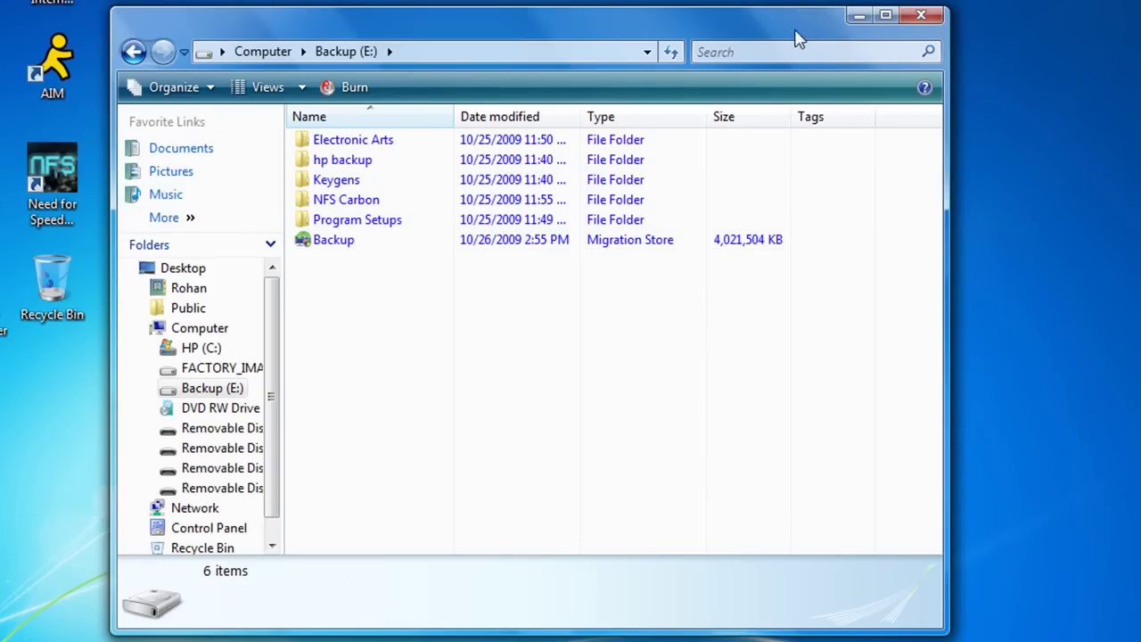
pyautogui.click(921, 15)
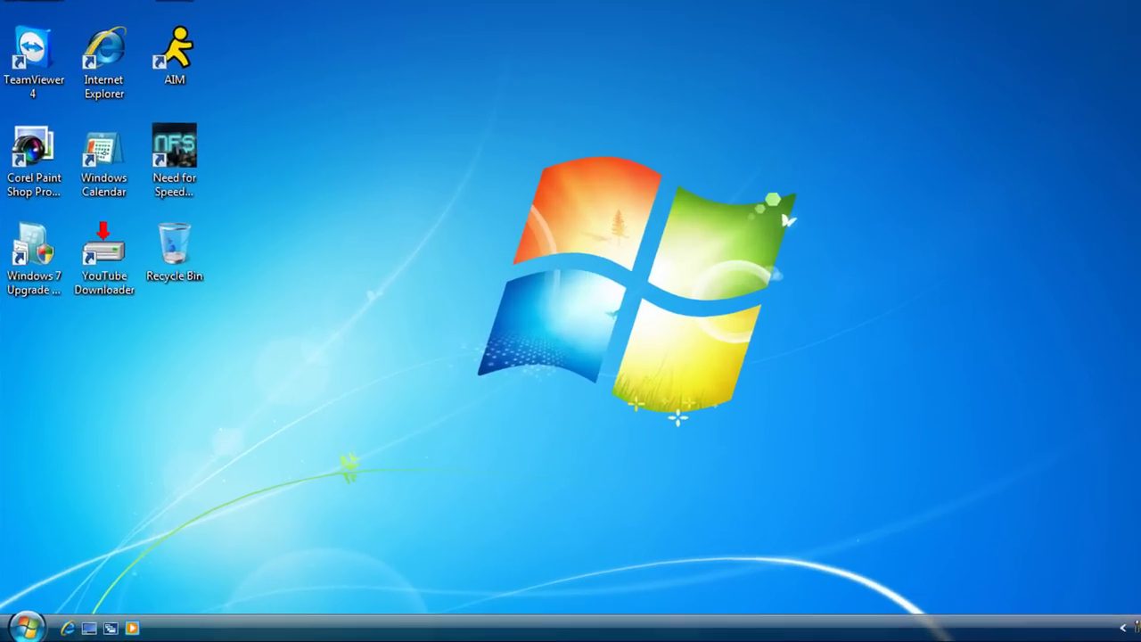
# Search for "easy", launch Windows Easy Transfer and continue past its welcome page
pyautogui.press('super')
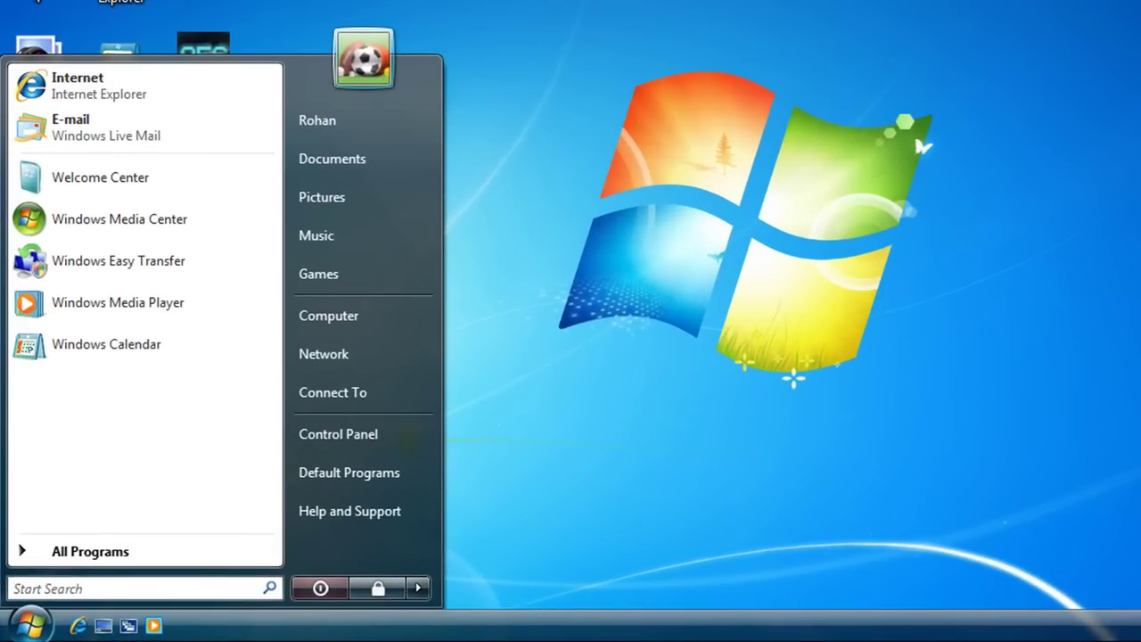
pyautogui.write('easy')
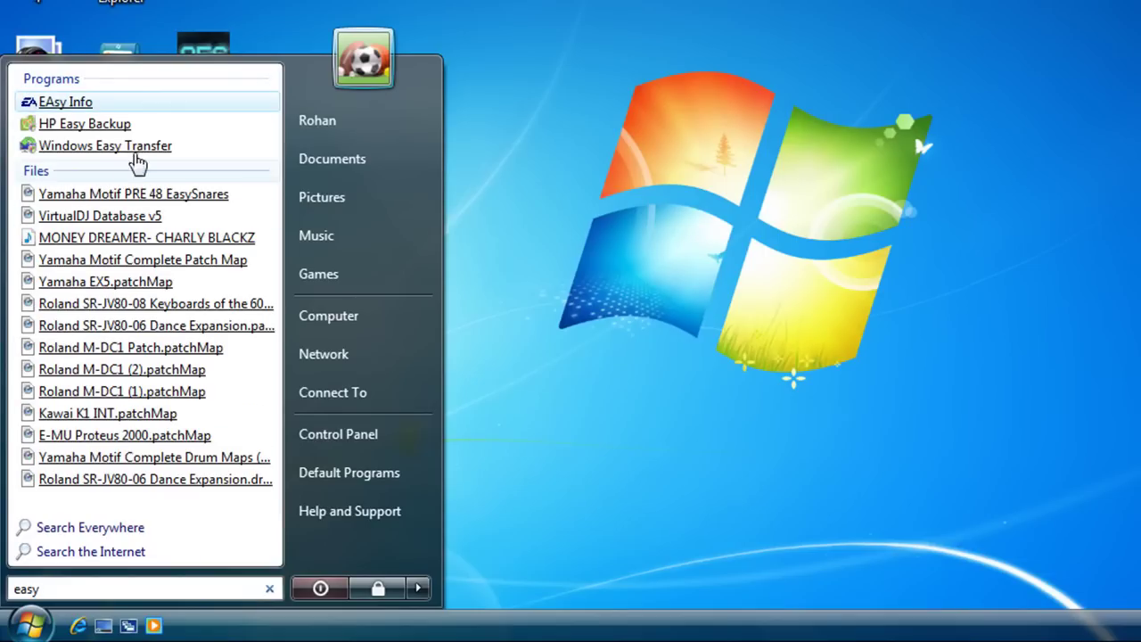
pyautogui.click(152, 146)
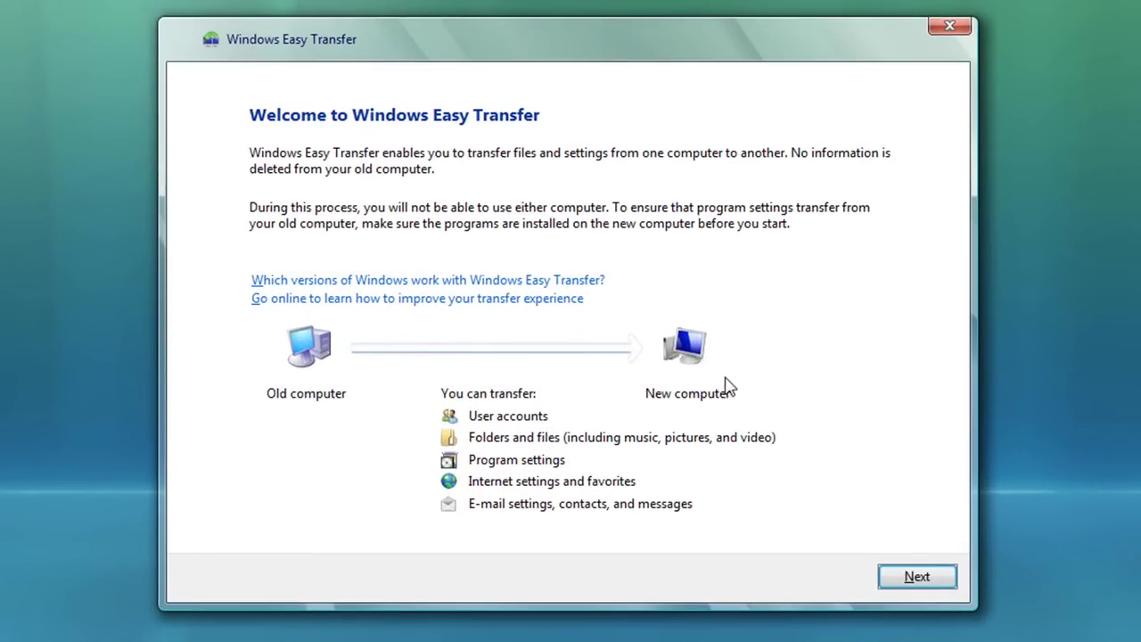
pyautogui.click(892, 577)
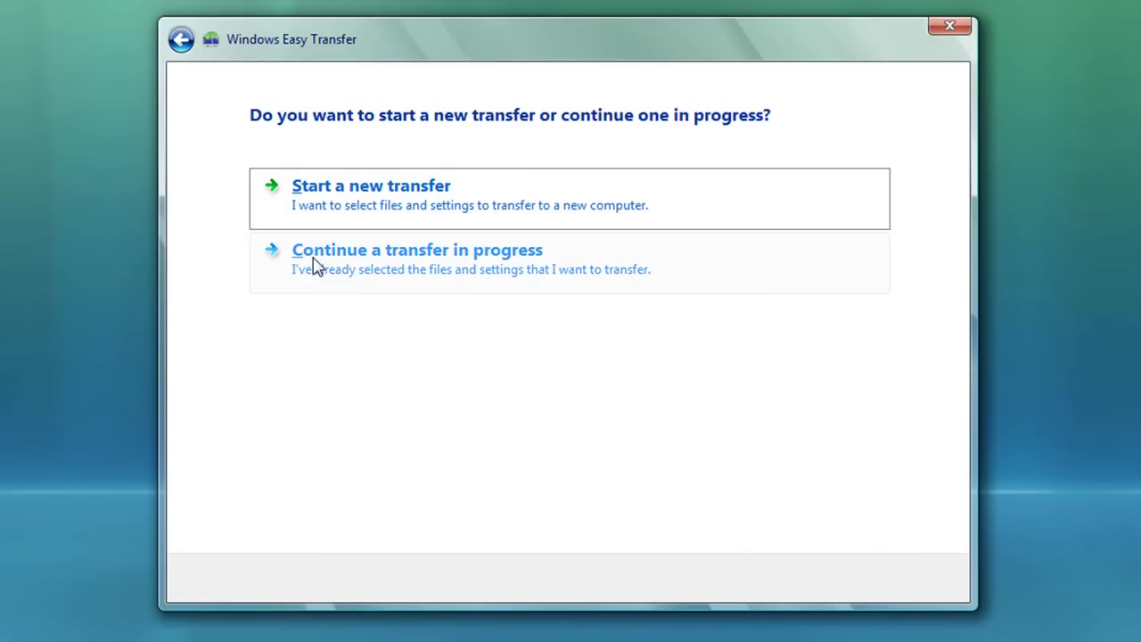
# Start a new transfer from the old computer, using removable media with an external hard disk or network location as the destination
pyautogui.click(328, 211)
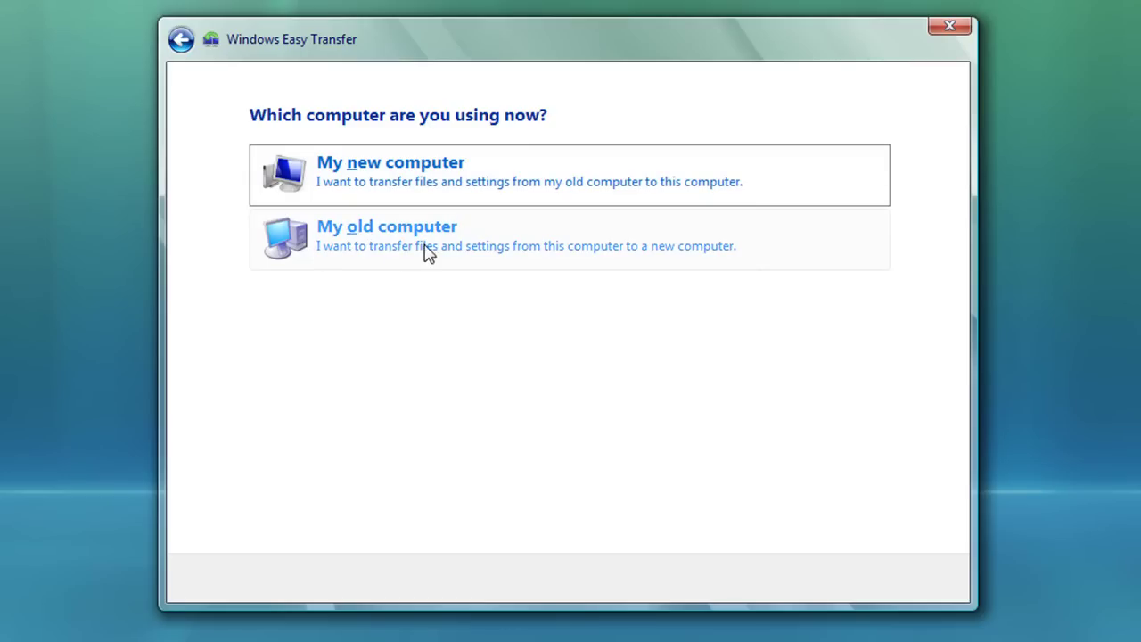
pyautogui.click(515, 264)
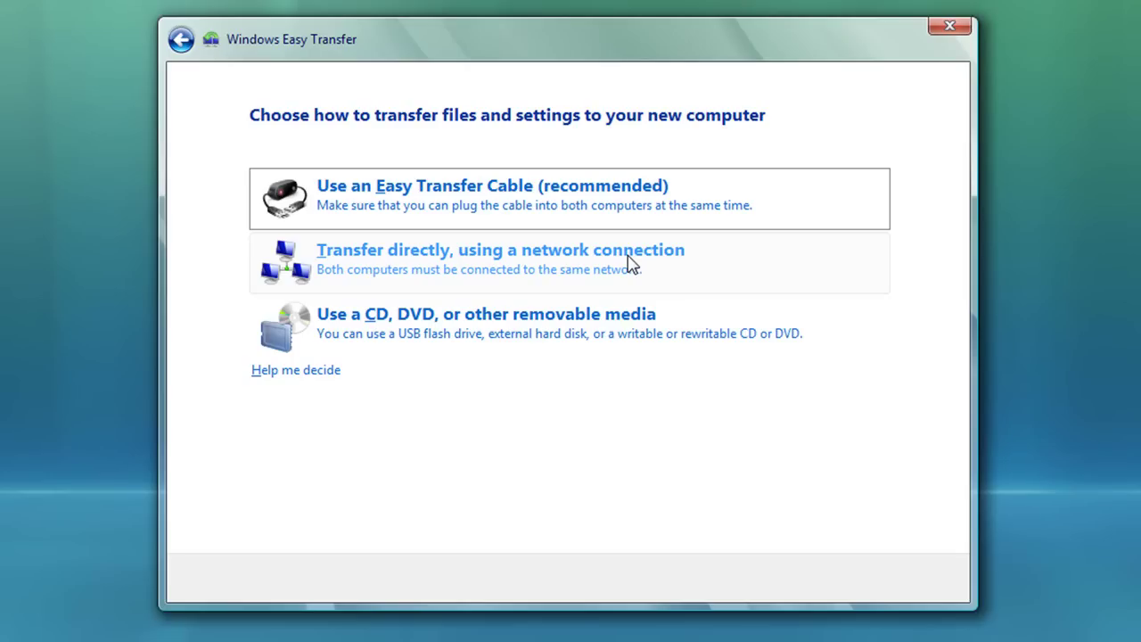
pyautogui.click(312, 337)
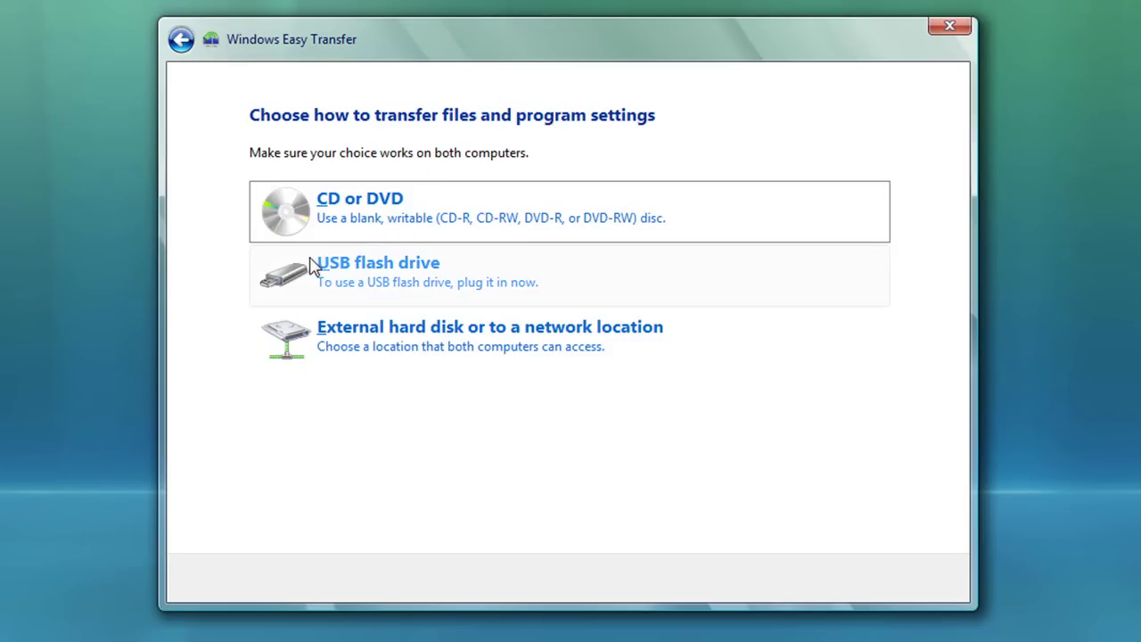
pyautogui.click(452, 355)
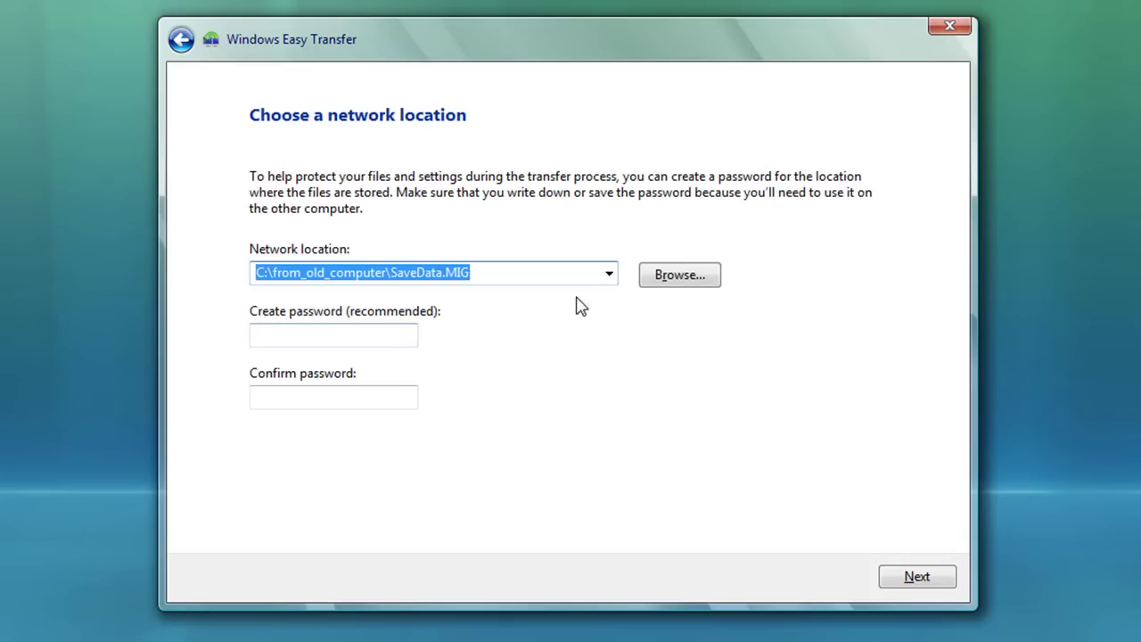
pyautogui.click(694, 282)
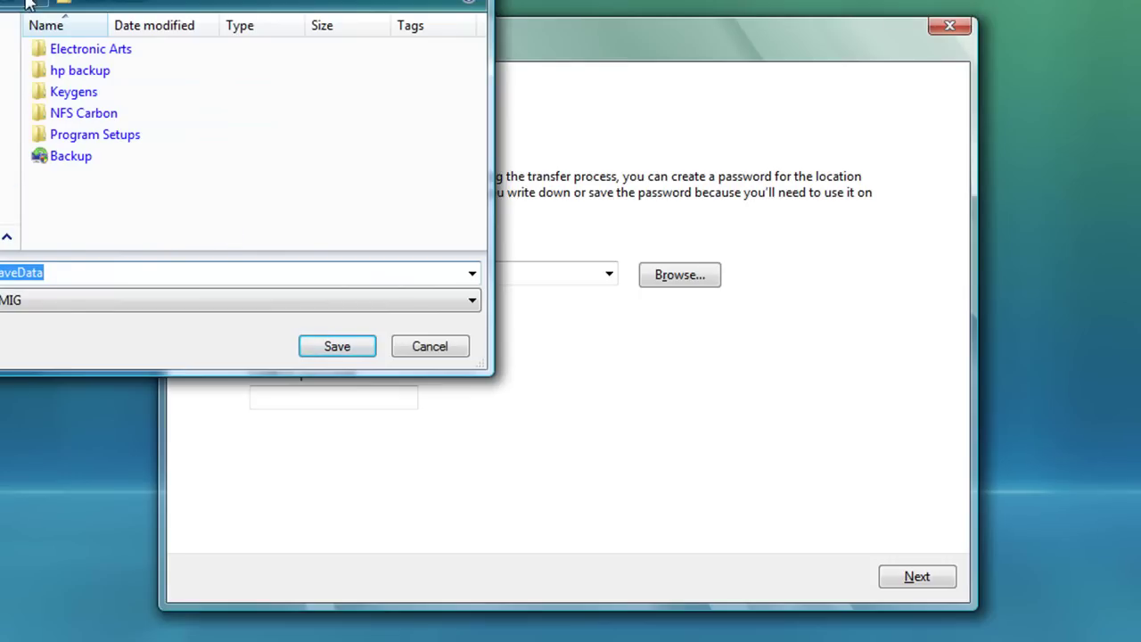
pyautogui.click(2, 178)
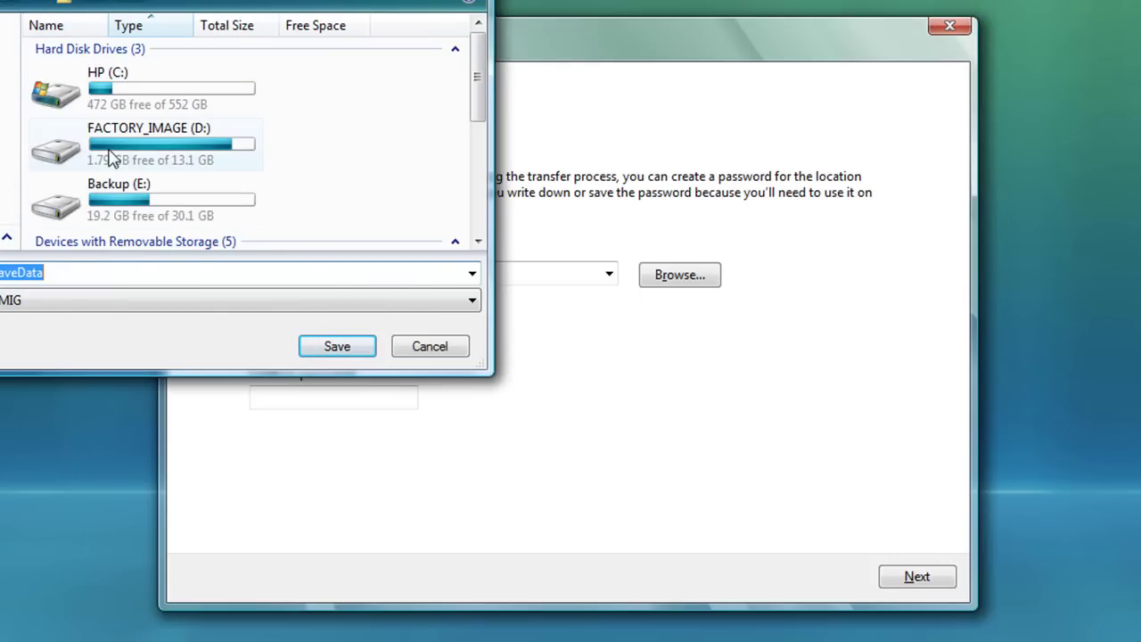
pyautogui.doubleClick(82, 214)
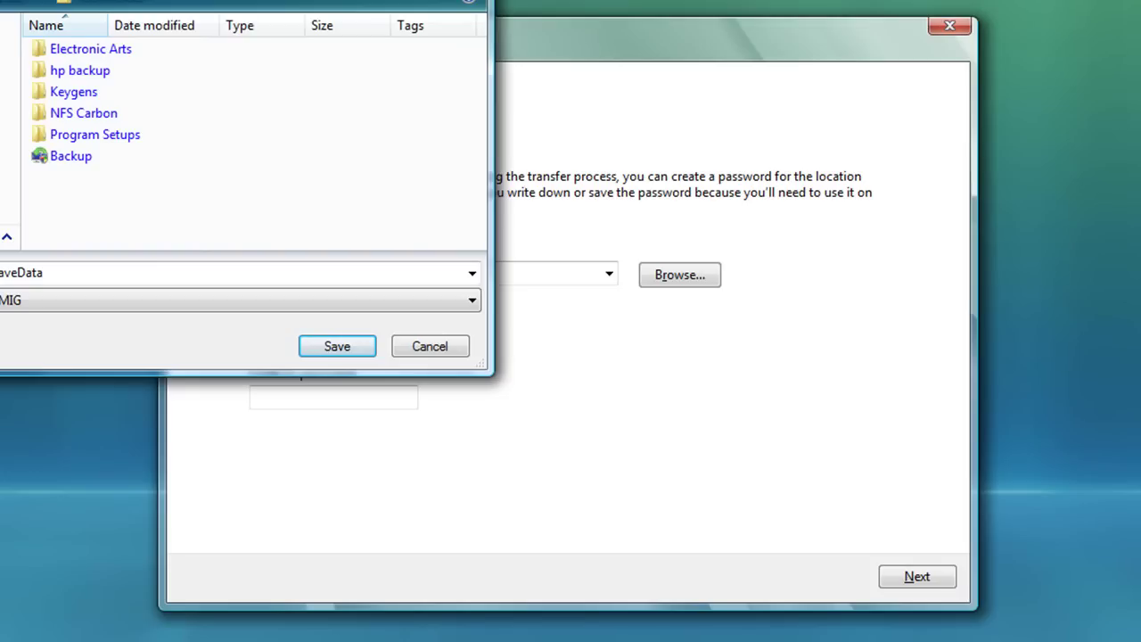
pyautogui.click(90, 159)
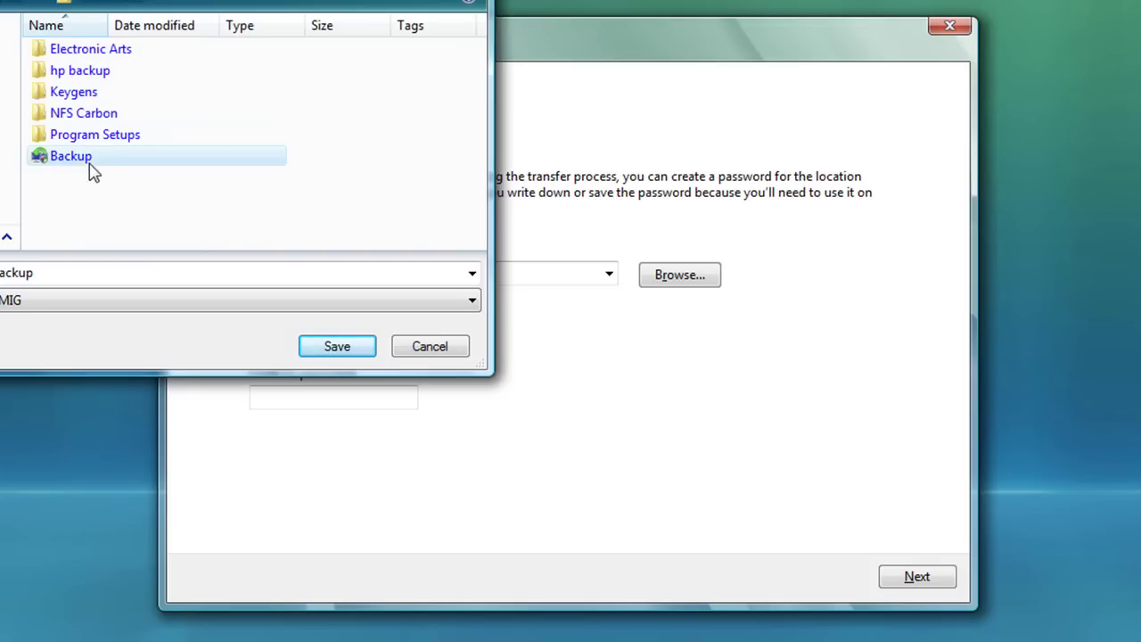
pyautogui.click(399, 349)
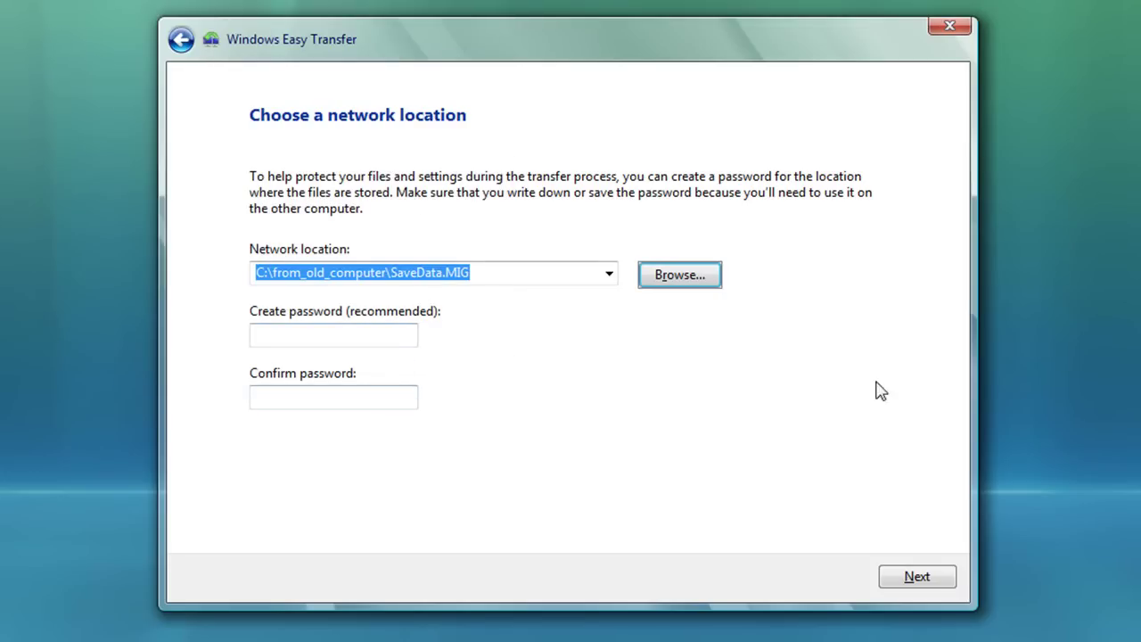
# Set the save location to E:\Backup2.MIG and continue without creating a password
pyautogui.click(670, 276)
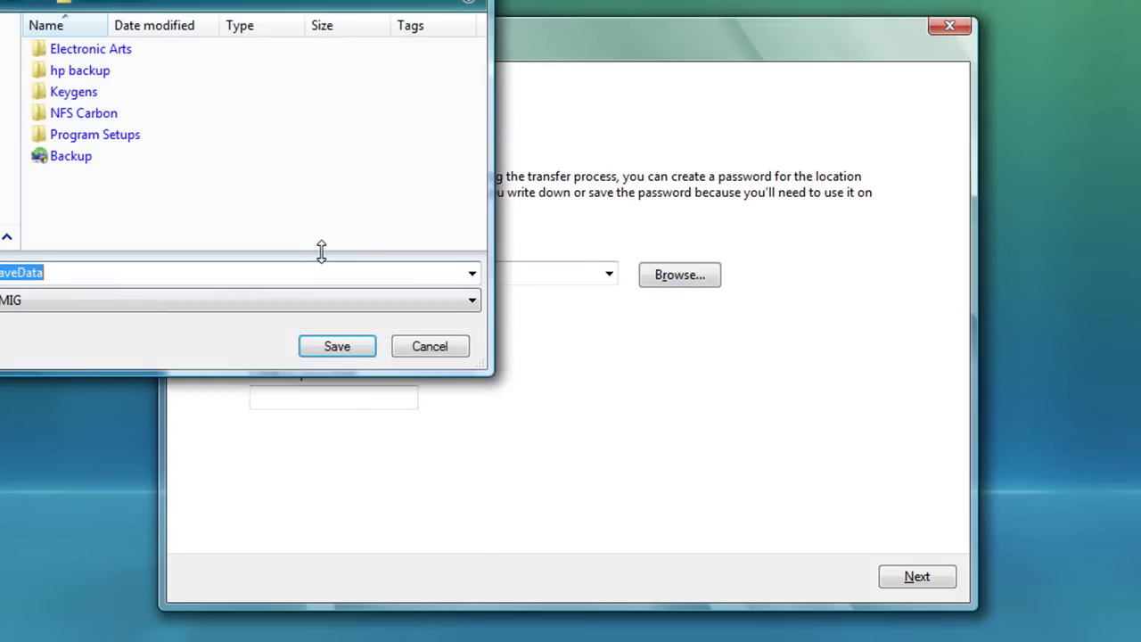
pyautogui.write('backup2')
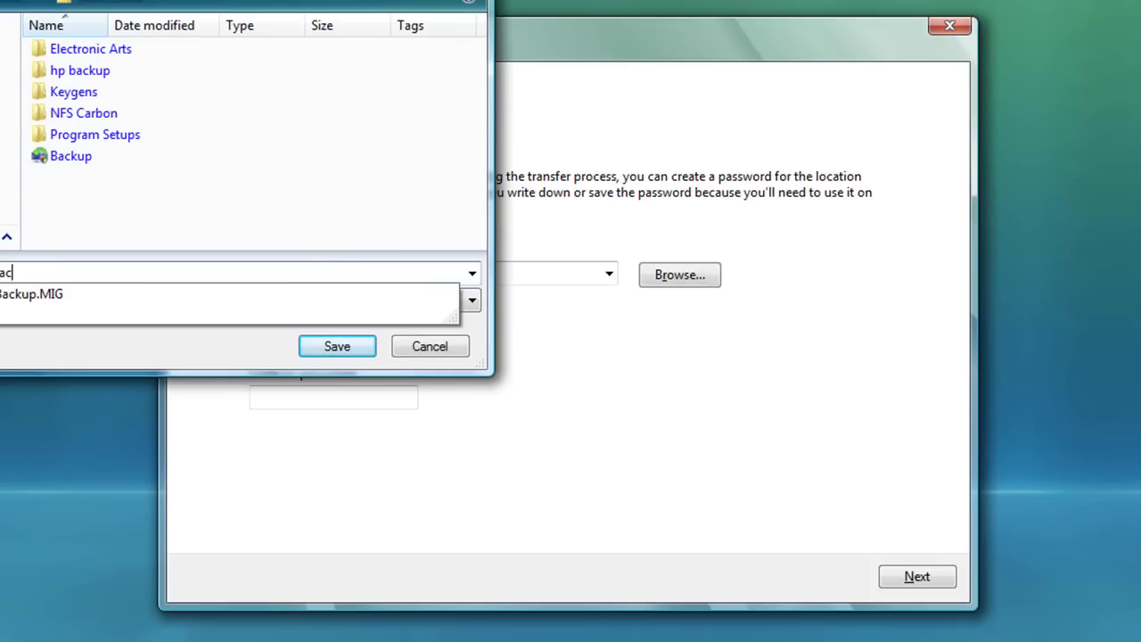
pyautogui.click(335, 346)
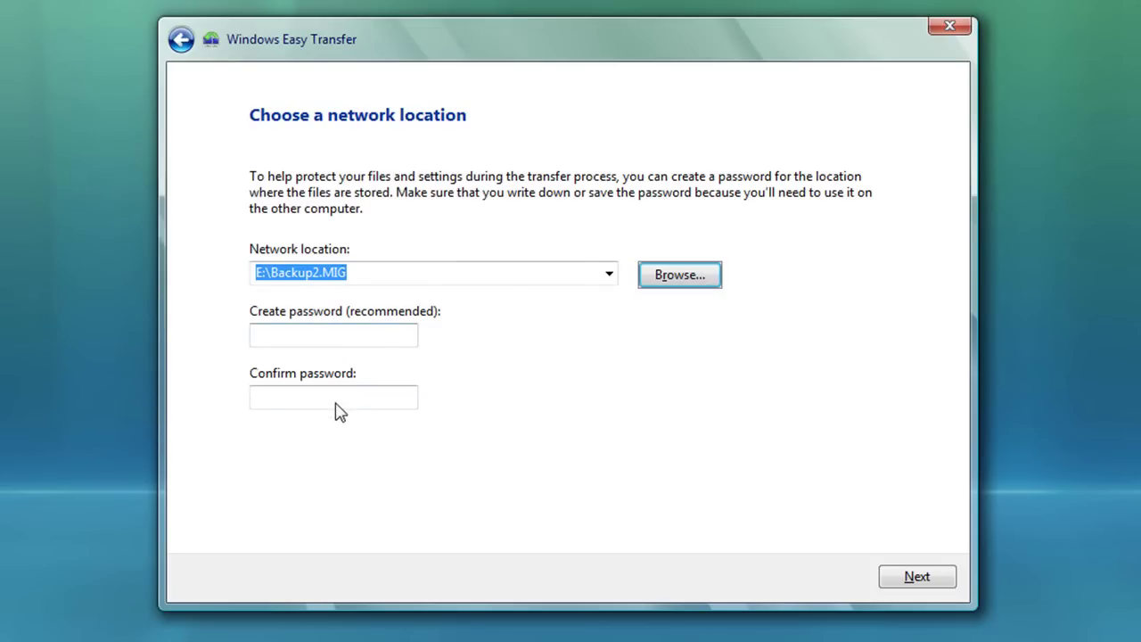
pyautogui.click(952, 586)
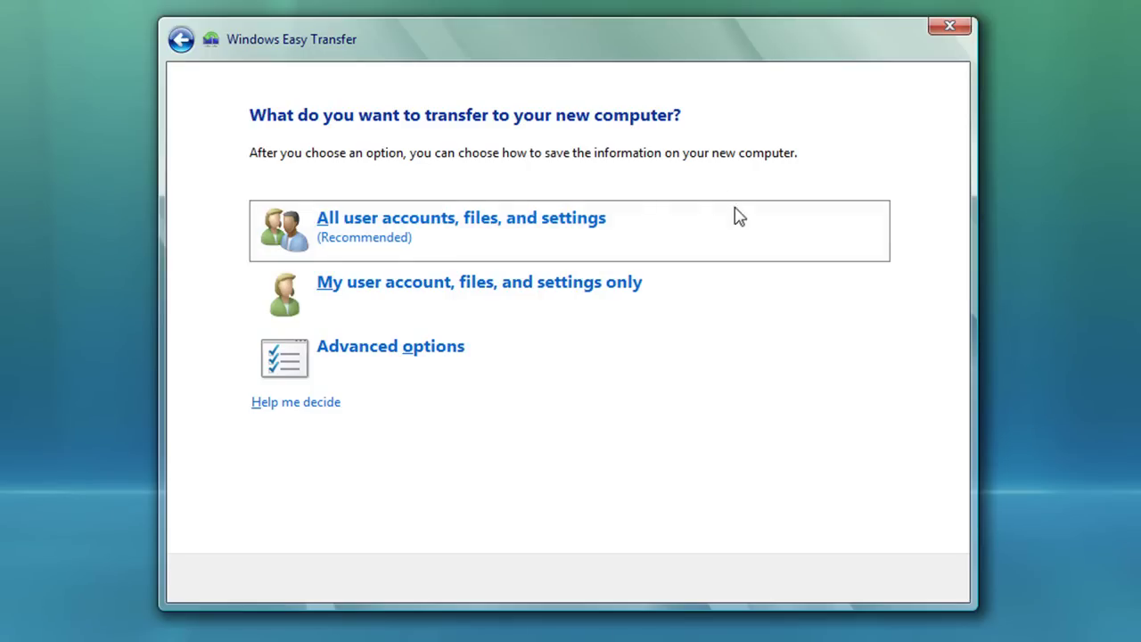
# Choose to transfer only the current user's account, files and settings, and customize the selection to exclude Windows Settings and Application Settings
pyautogui.click(420, 315)
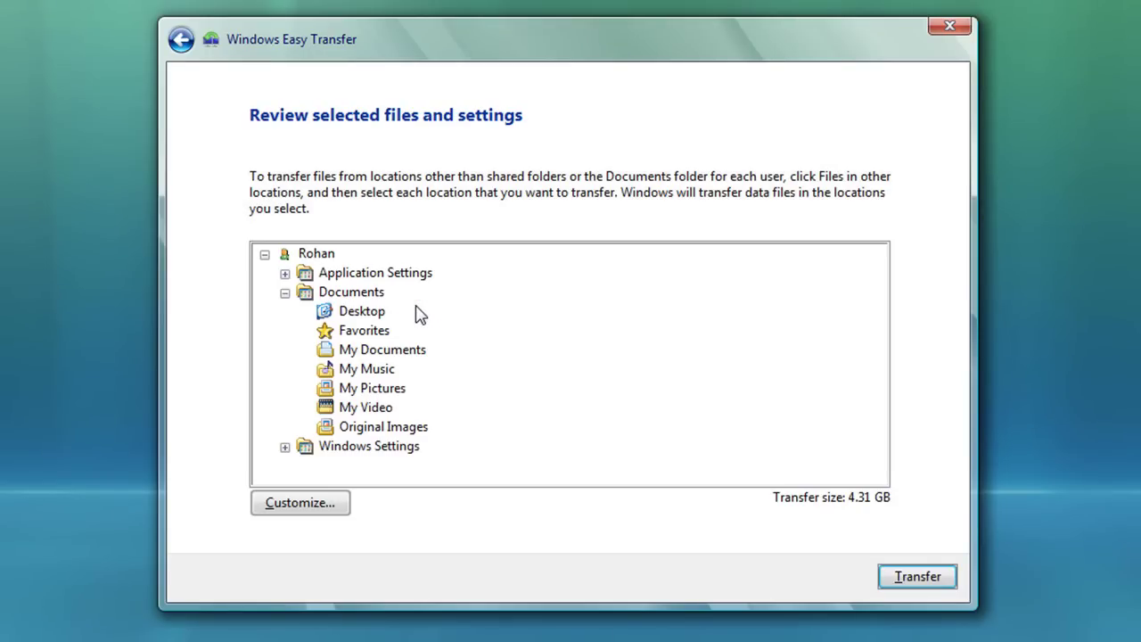
pyautogui.click(317, 505)
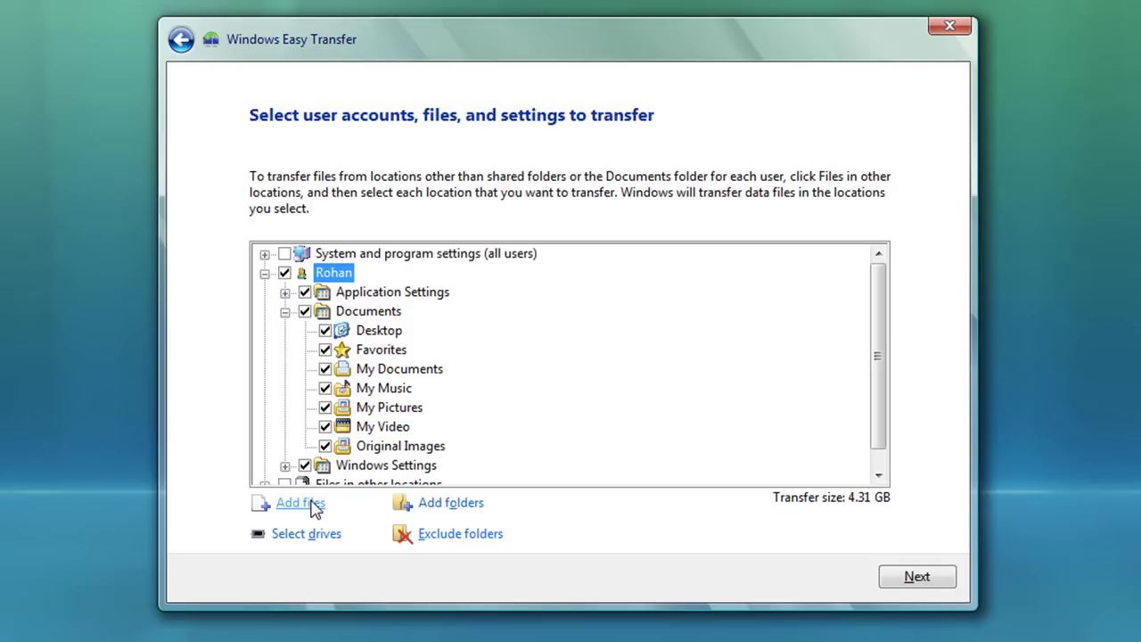
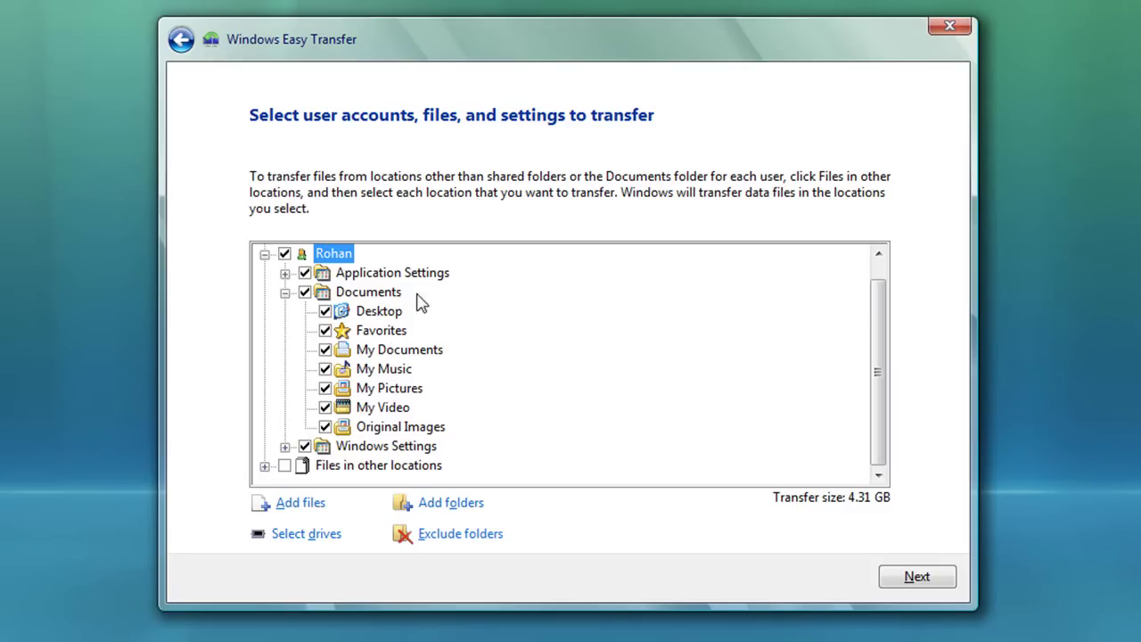
pyautogui.click(305, 446)
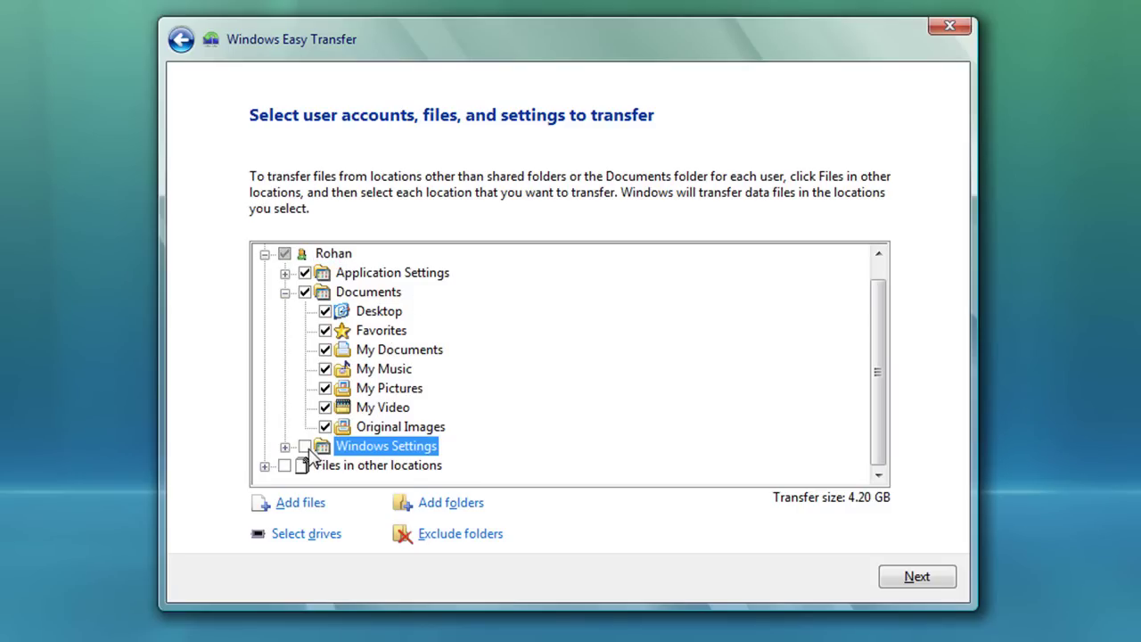
pyautogui.click(305, 273)
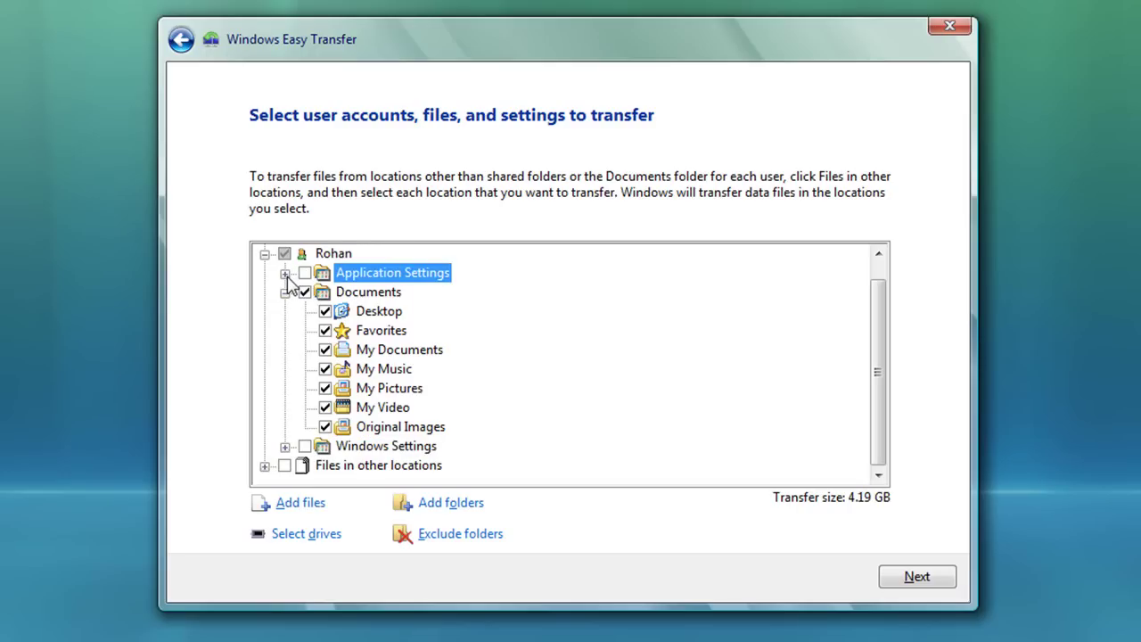
# Examine which items are contained in Application Settings and Windows Settings in the transfer selection
pyautogui.click(285, 274)
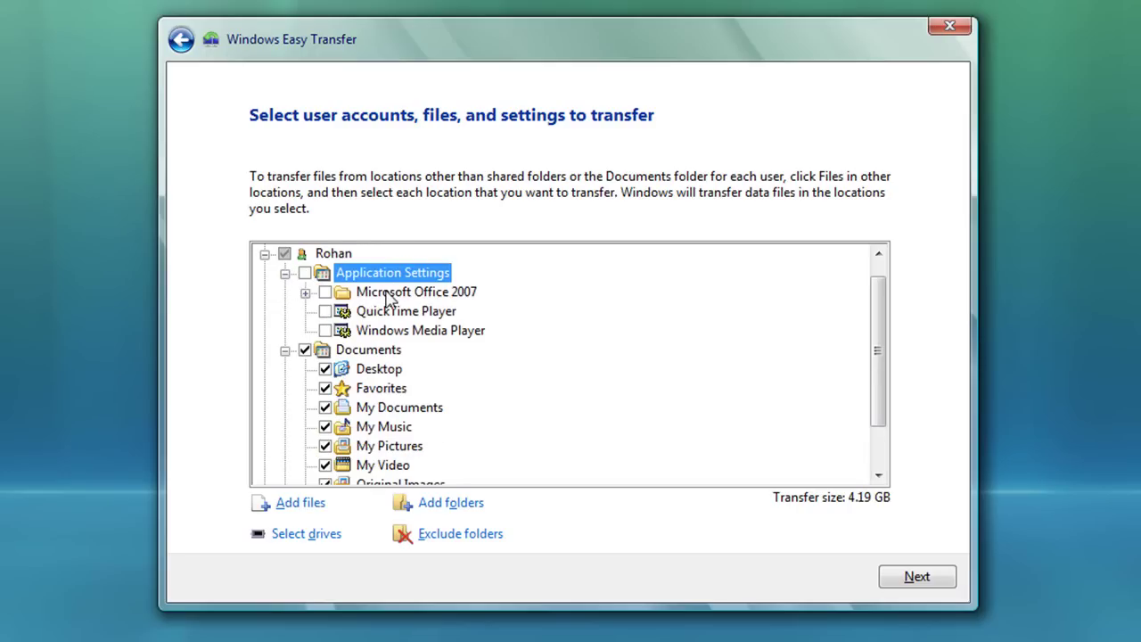
pyautogui.click(409, 337)
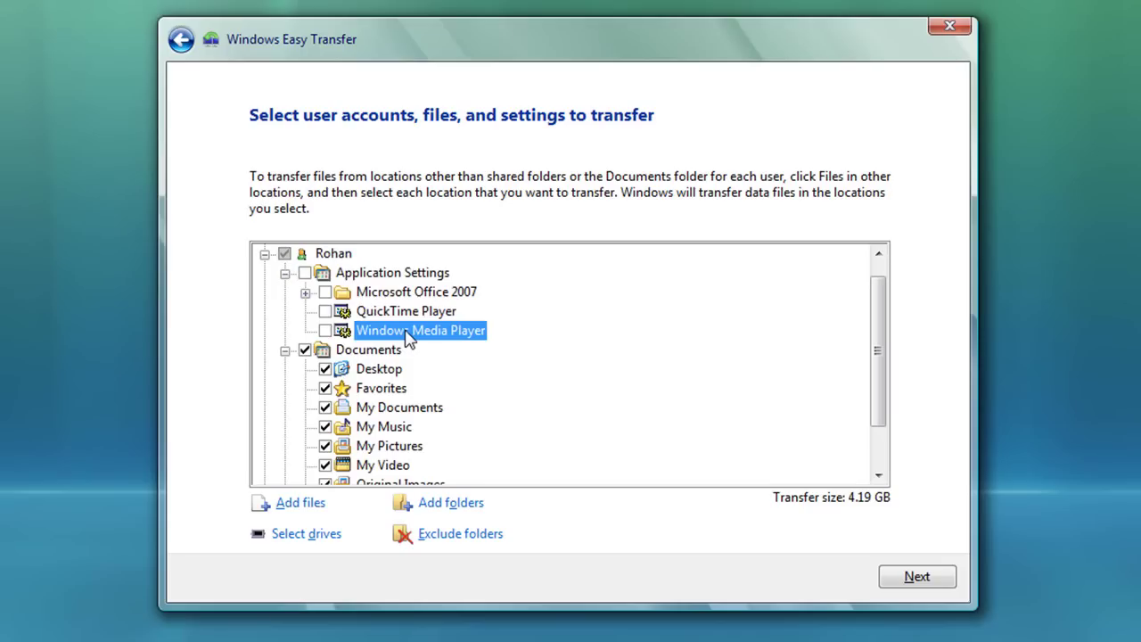
pyautogui.click(422, 316)
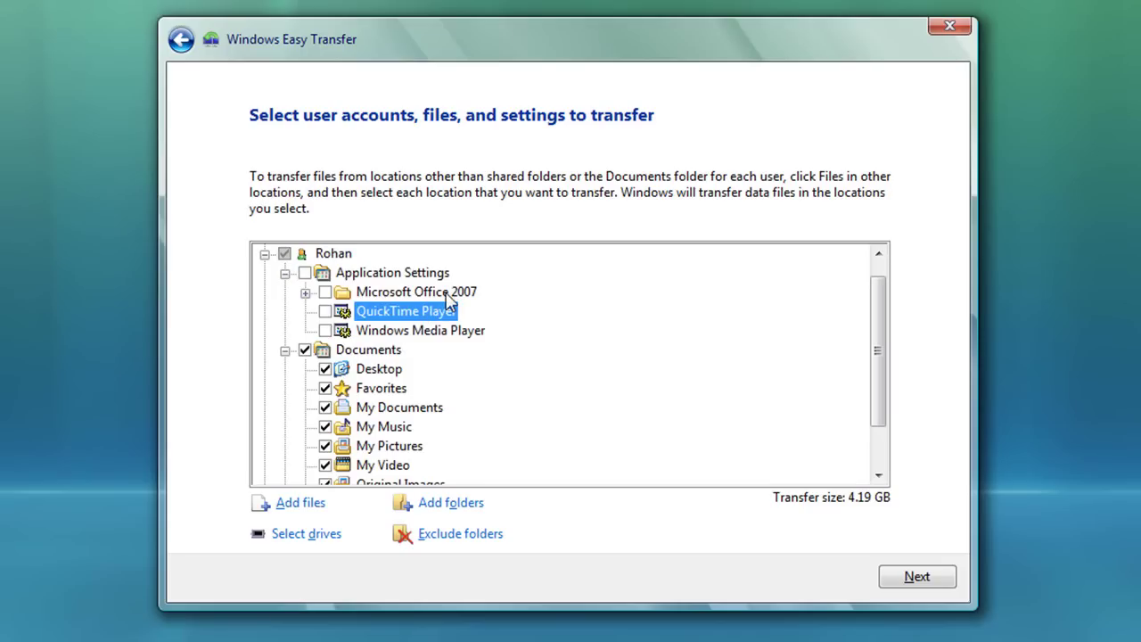
pyautogui.click(447, 297)
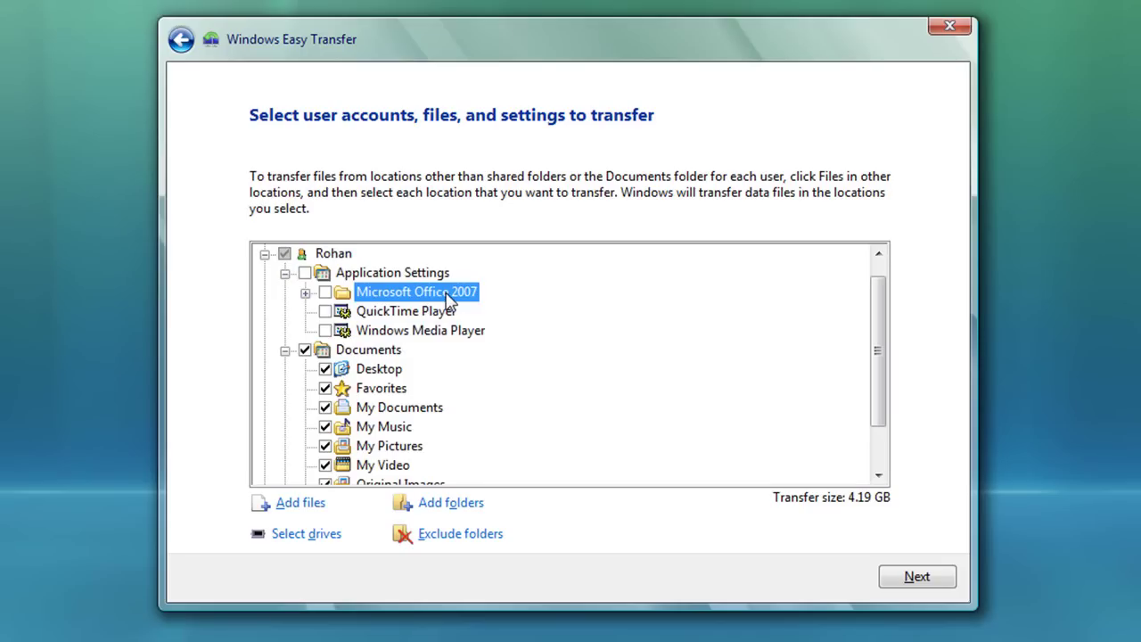
pyautogui.click(284, 273)
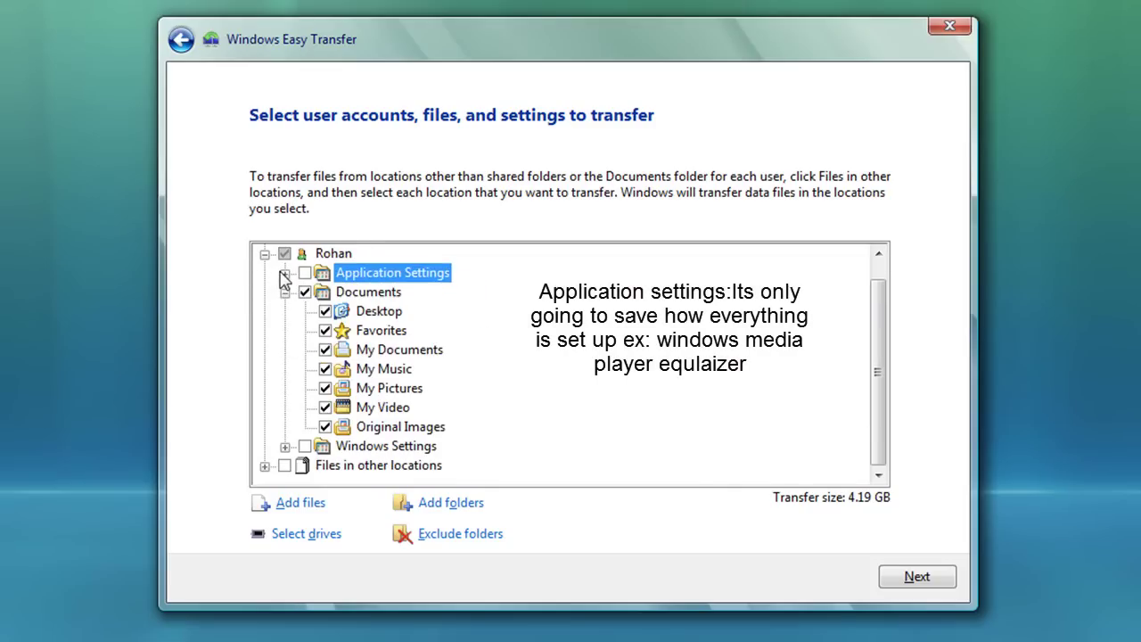
pyautogui.click(285, 446)
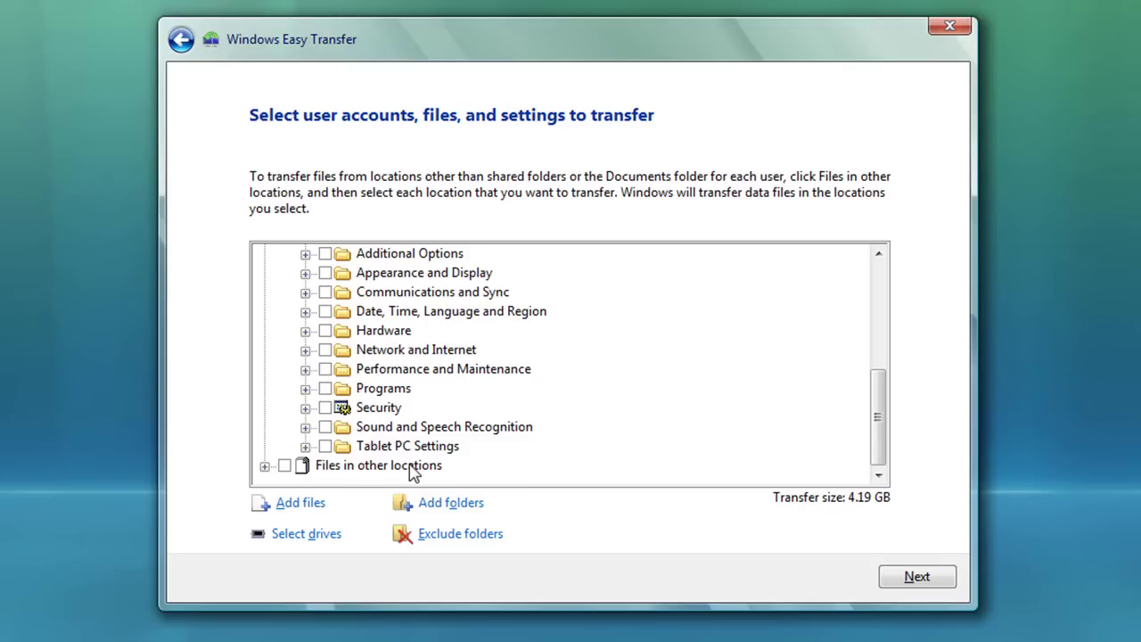
# Collapse Windows Settings, review the selected Documents items, and check which locations are offered for adding more folders, without adding any
pyautogui.scroll(1, 412, 472)
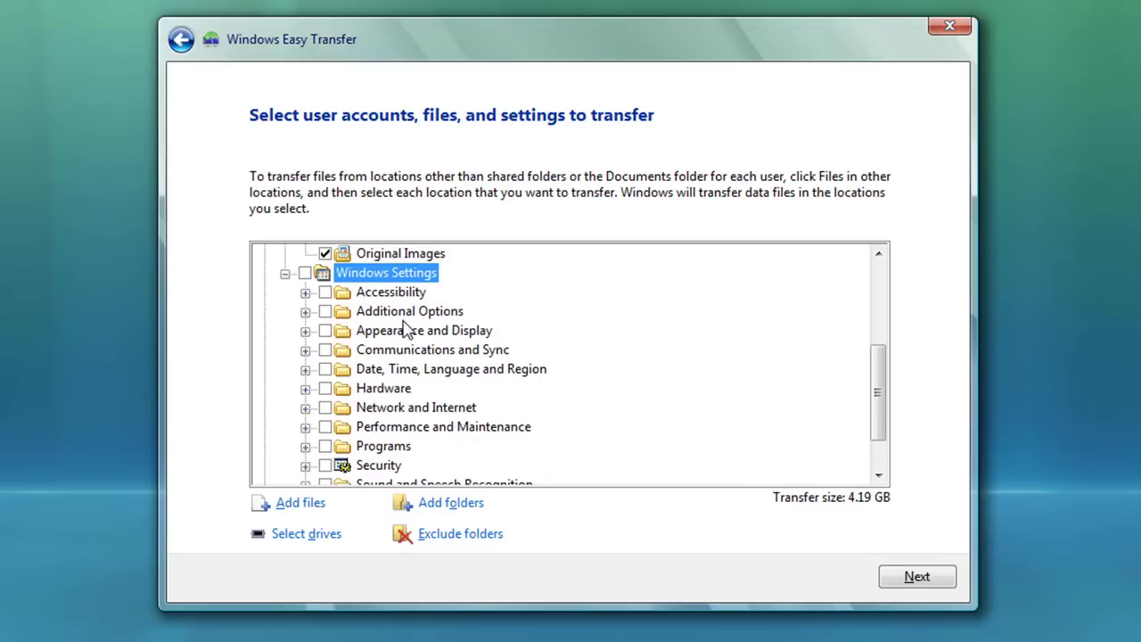
pyautogui.click(284, 273)
pyautogui.scroll(1, 457, 407)
pyautogui.scroll(-1, 488, 397)
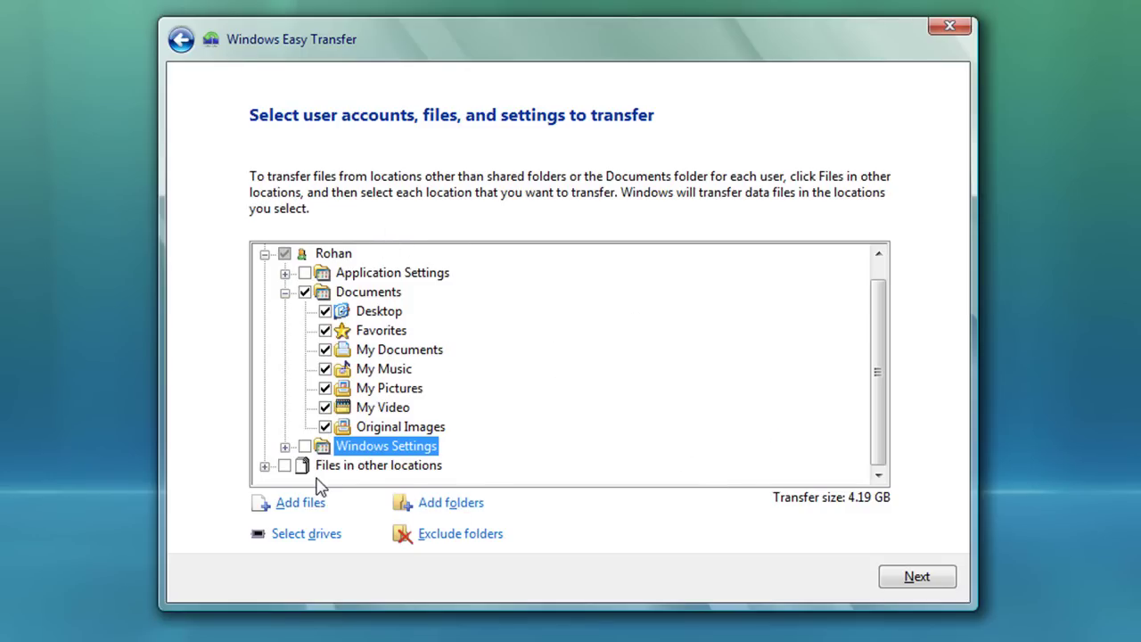
pyautogui.scroll(1, 429, 393)
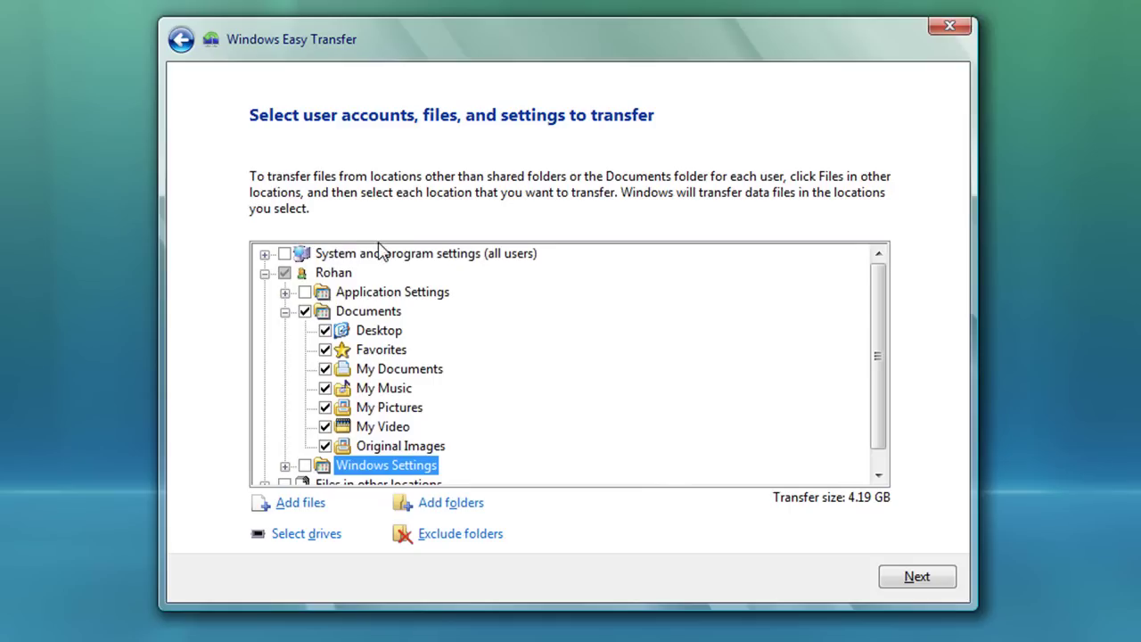
pyautogui.click(419, 508)
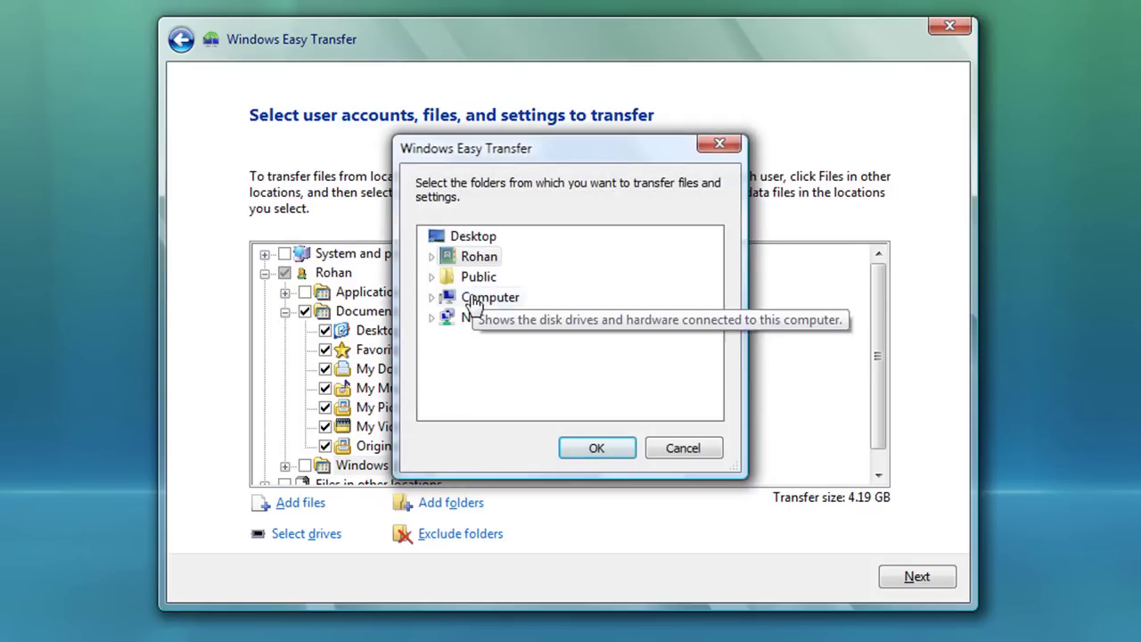
pyautogui.click(670, 447)
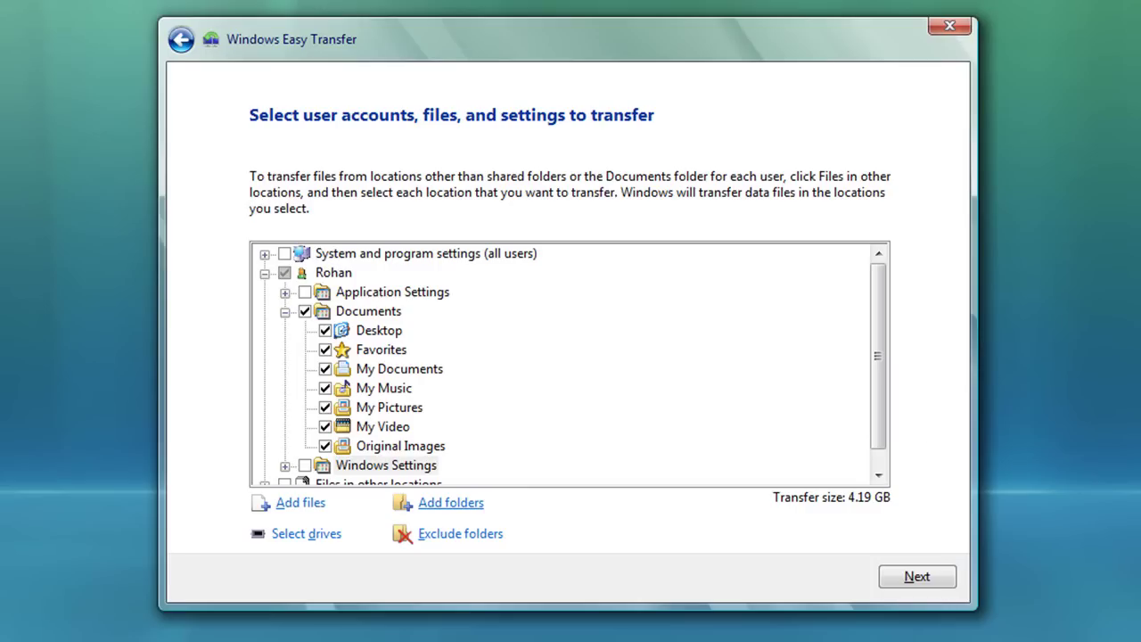
# Close the transfer wizard and discard the transfer selections
pyautogui.click(951, 26)
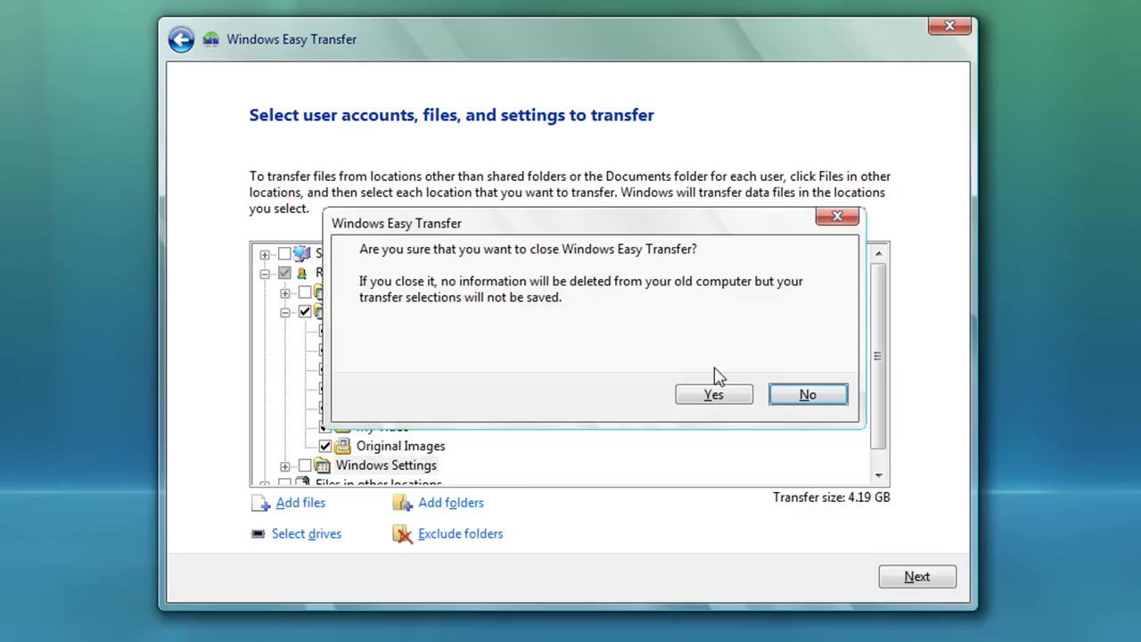
pyautogui.click(713, 395)
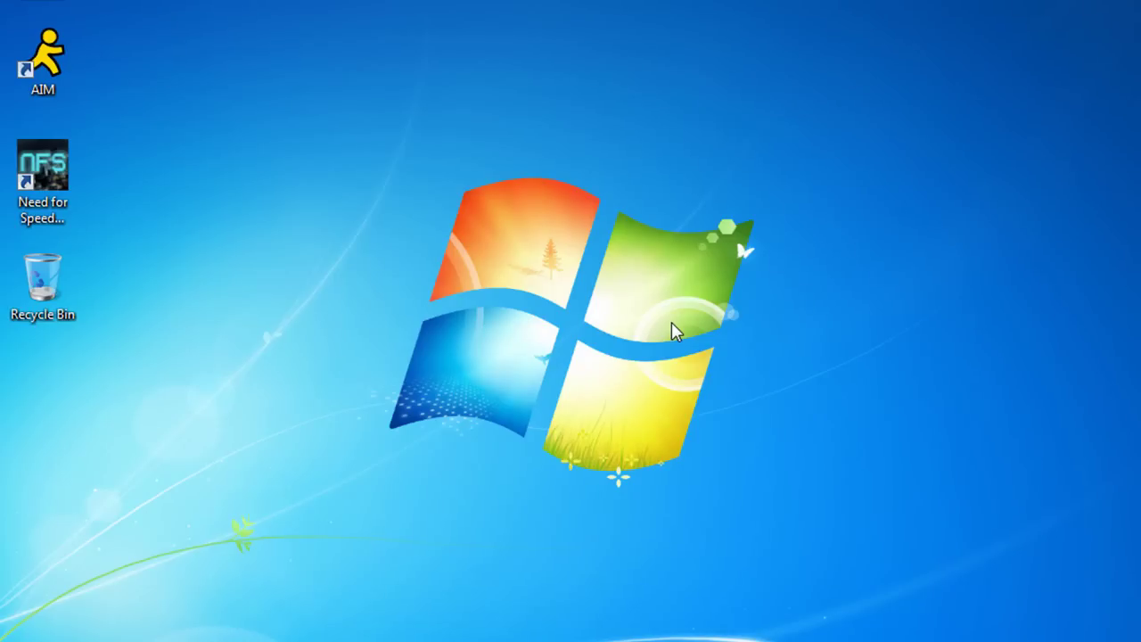